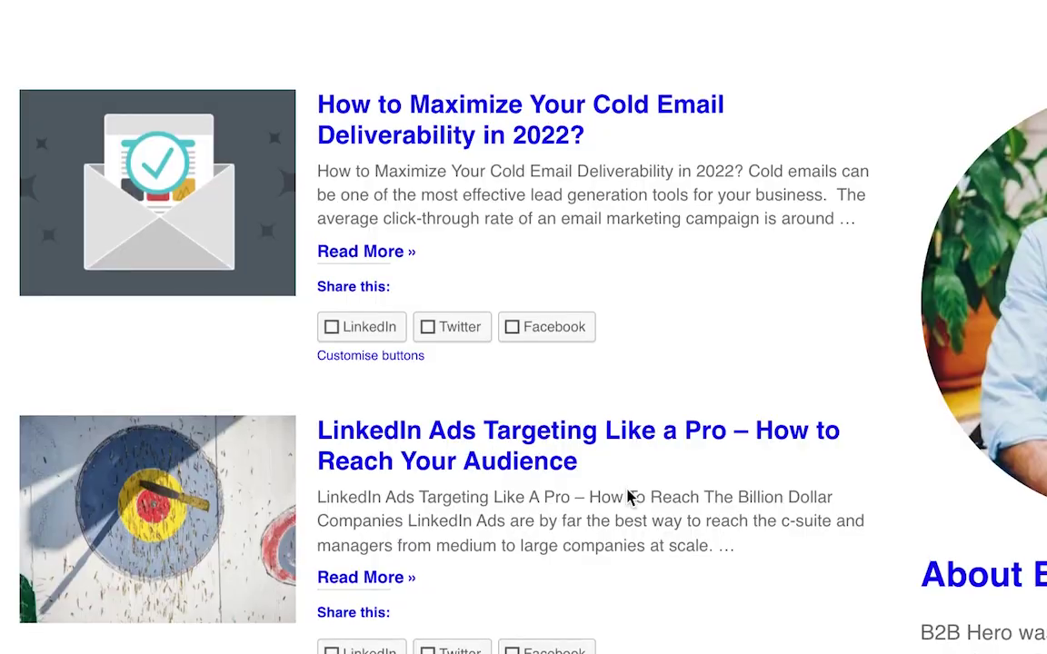
Open the blog article on LinkedIn Ads targeting like a pro and read through its introduction
scroll(631, 498, down, 3)
scroll(488, 368, up, 1)
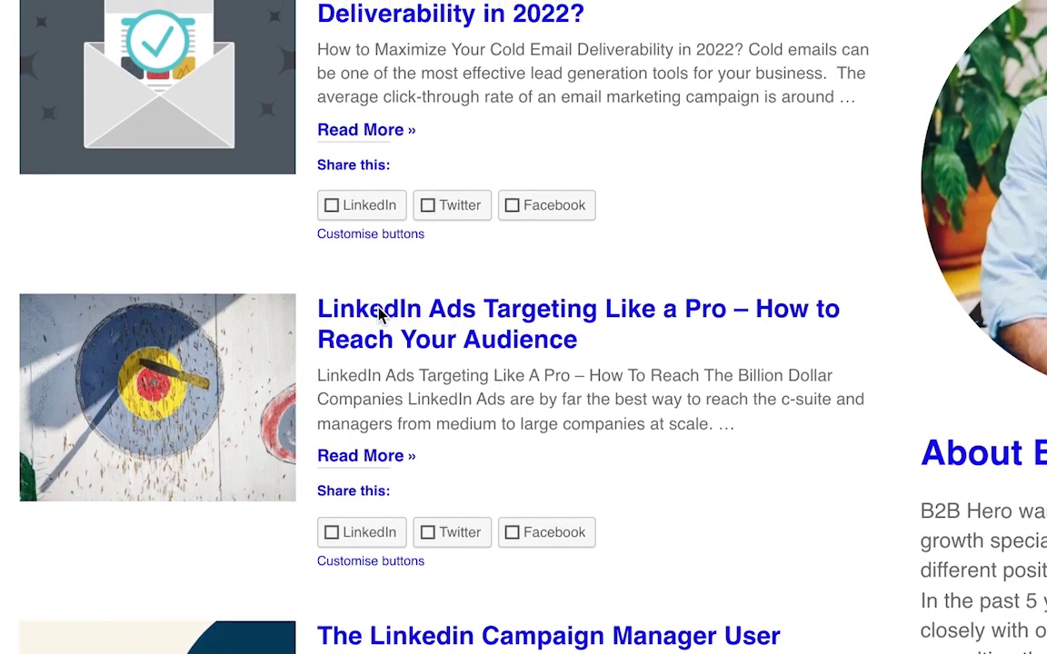
click(490, 320)
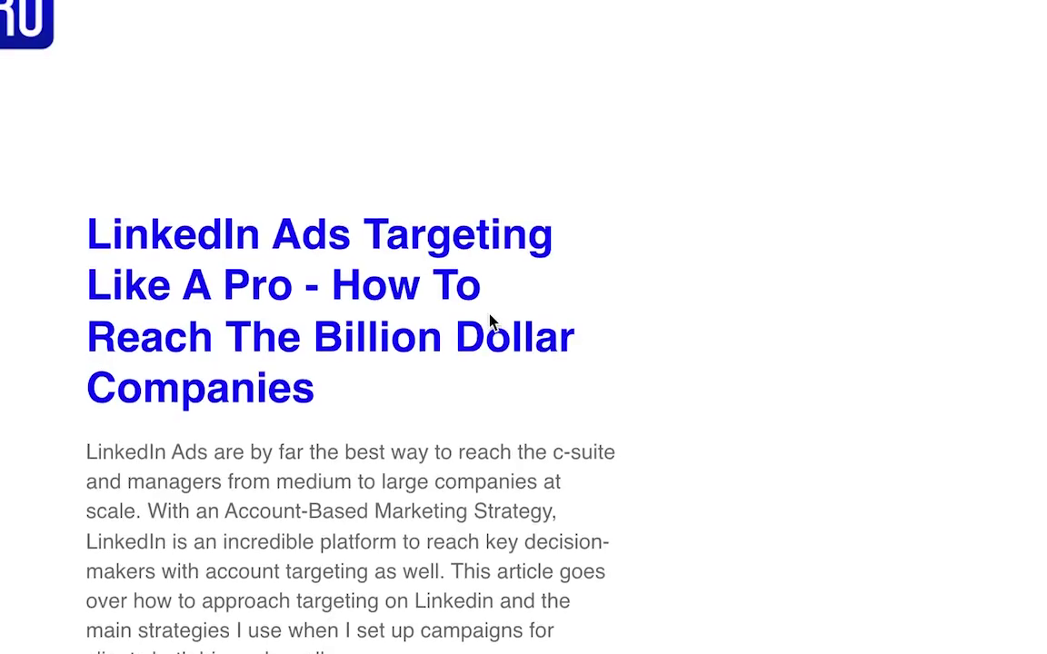
scroll(489, 314, down, 5)
scroll(489, 314, down, 3)
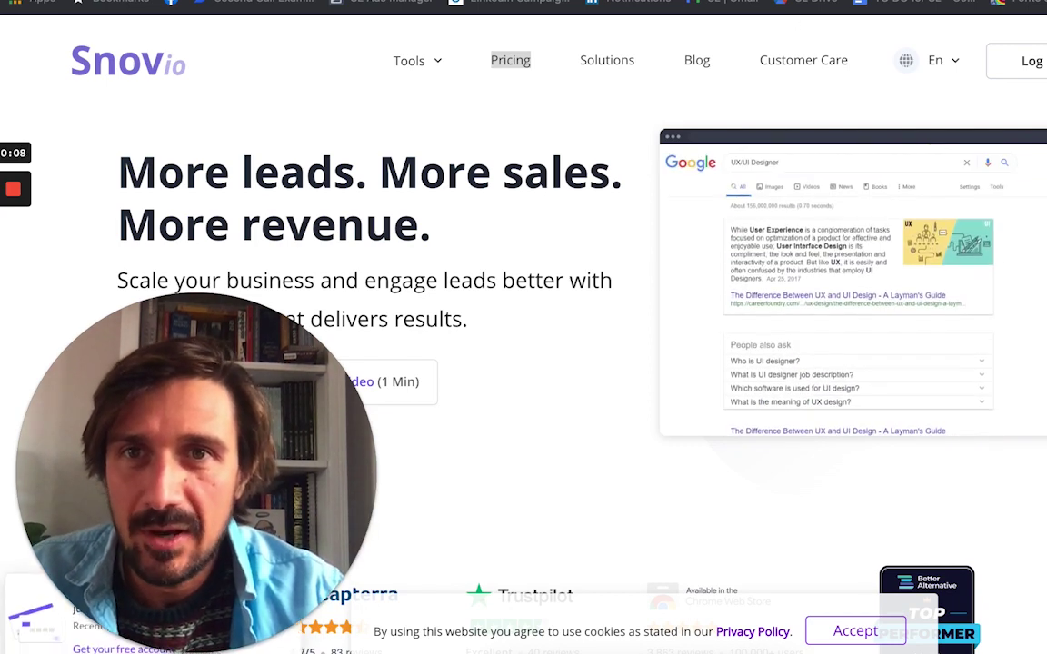
Look over the Woodpecker cold email tool's home page
click(426, 72)
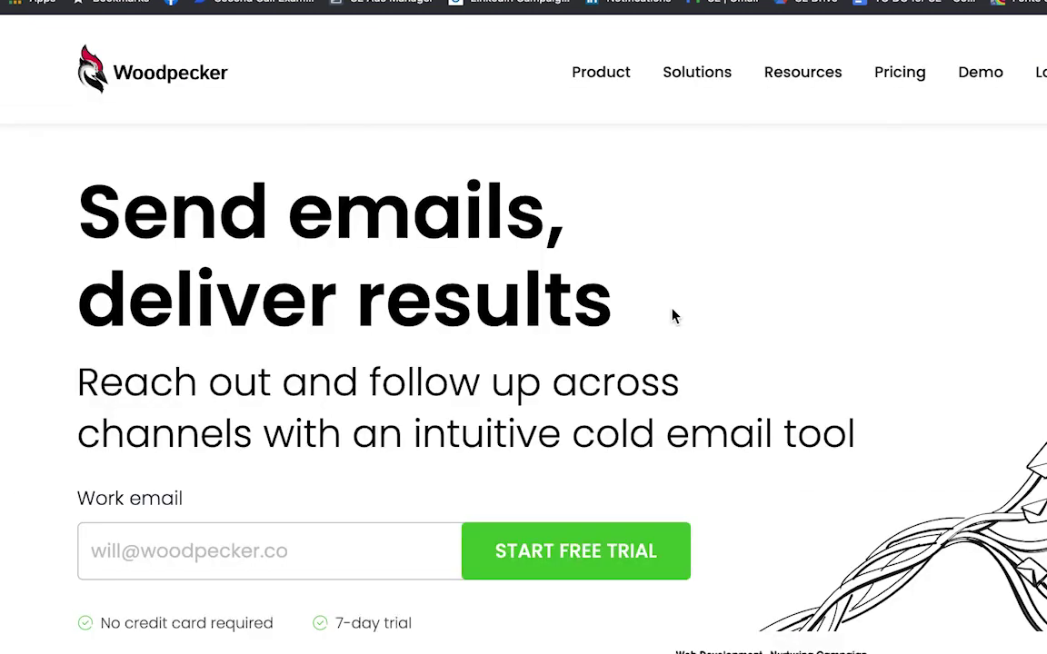
scroll(673, 315, down, 5)
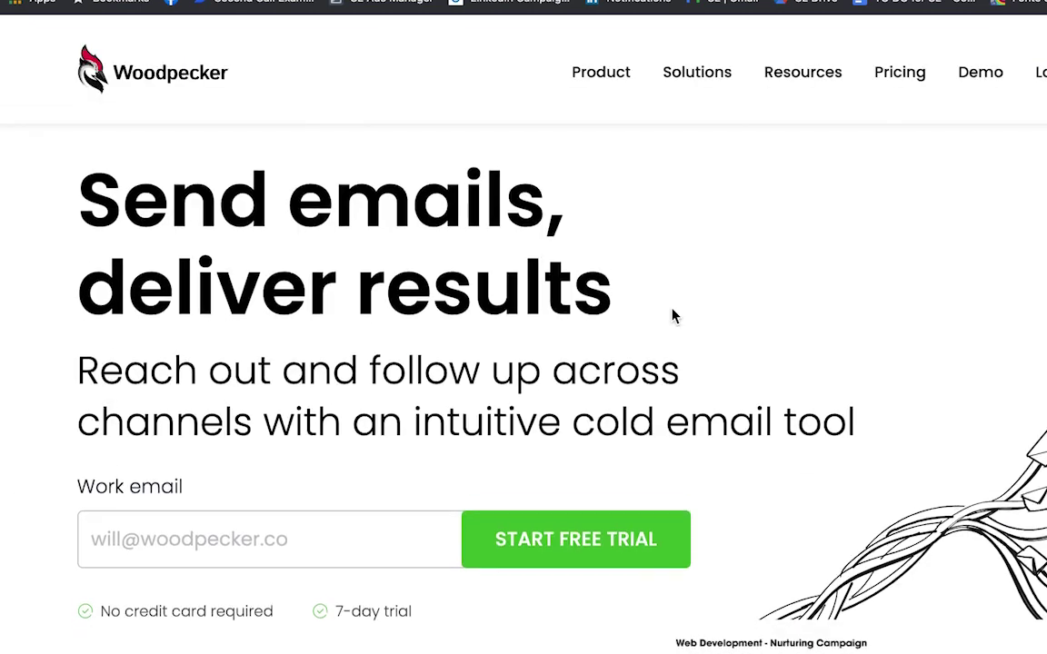
scroll(672, 316, down, 10)
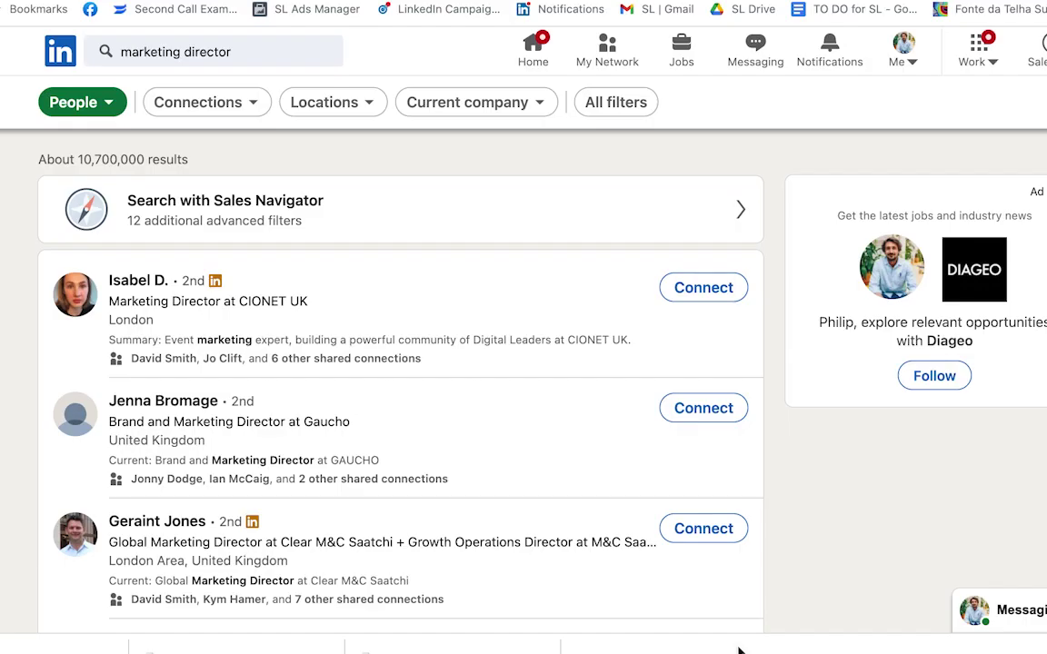
From the LinkedIn people search for marketing director, send all found profiles to a new Snov.io prospects list named TEST
click(238, 52)
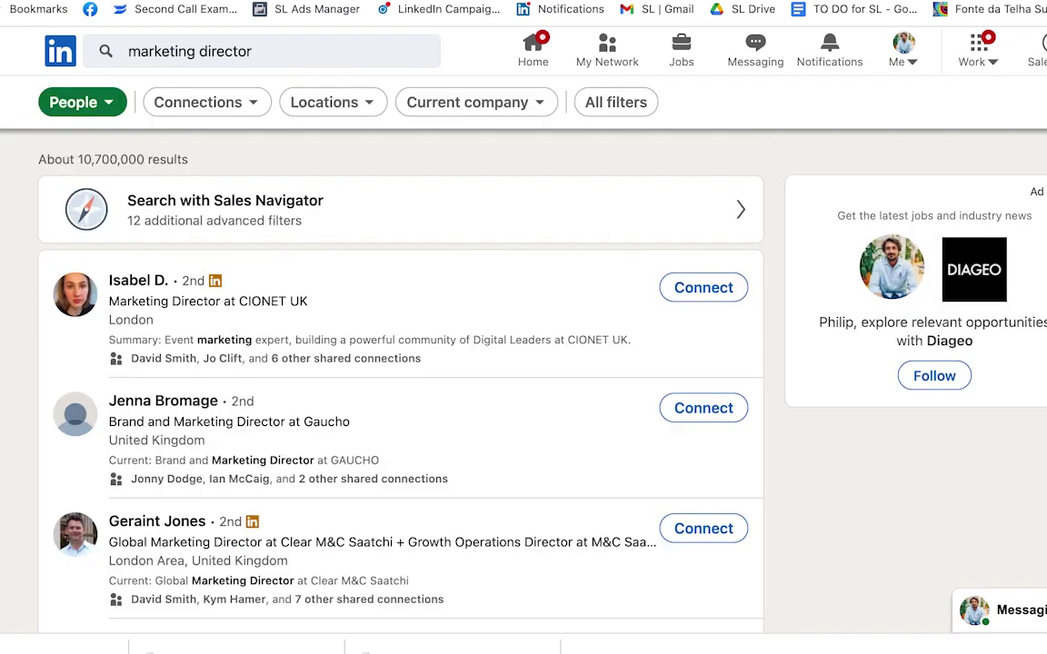
click(995, 5)
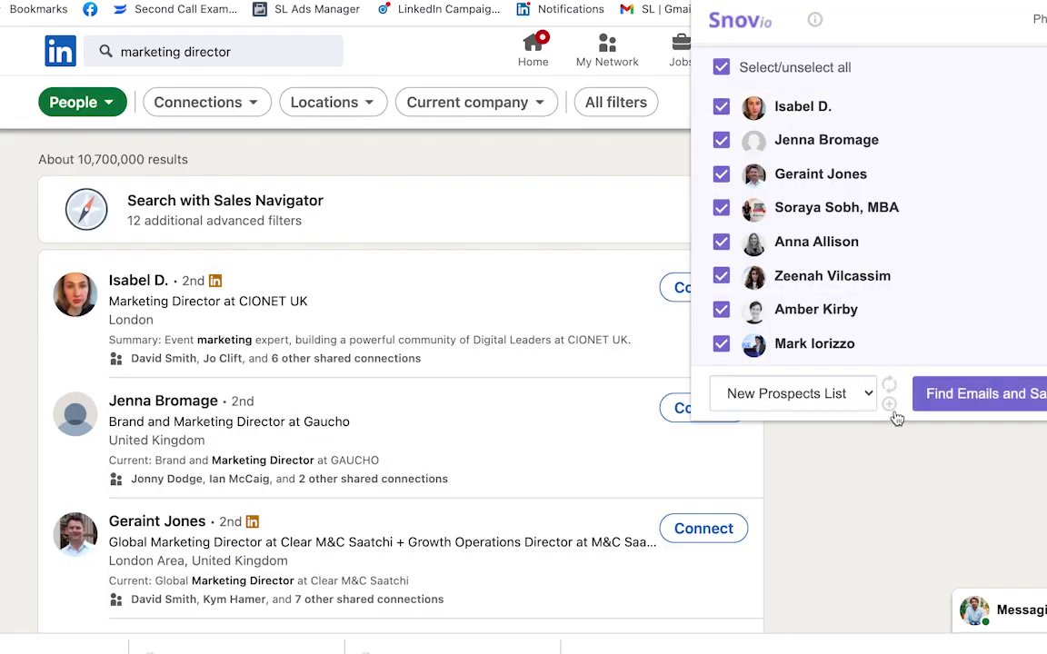
click(889, 403)
text(TEST)
click(990, 400)
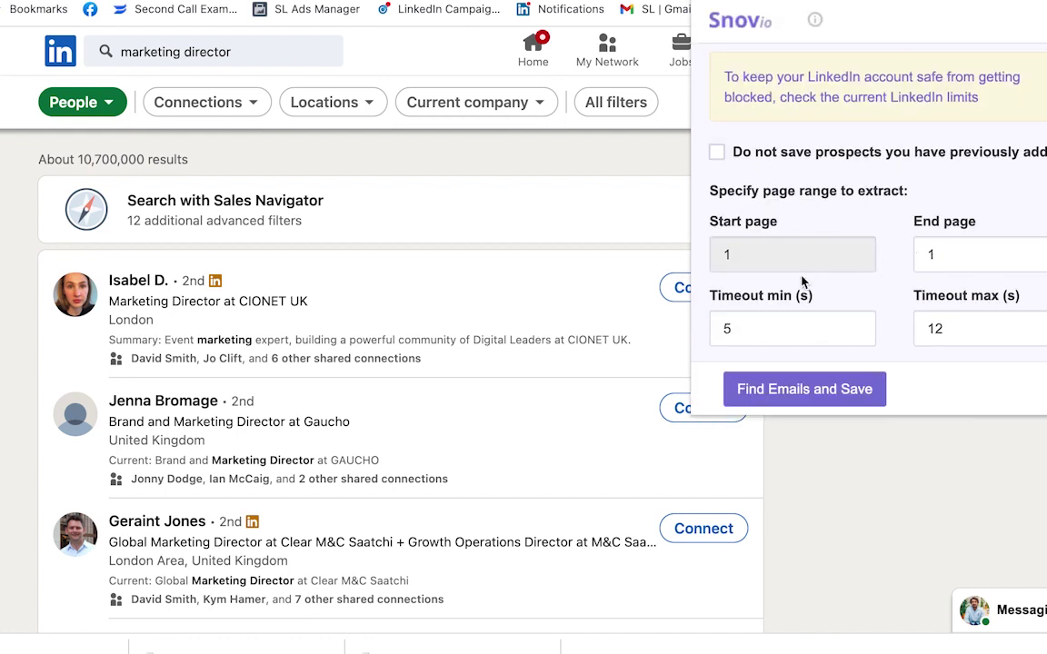
Find and save the prospects' emails for search page 1, and open the TEST list in Snov.io to review them
click(853, 396)
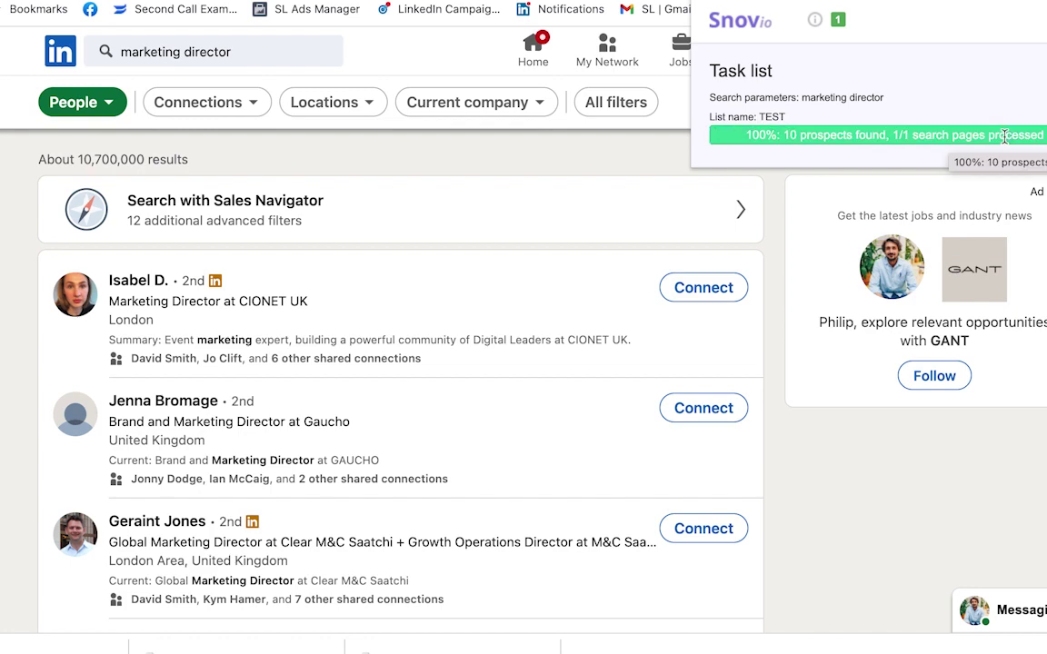
click(1004, 134)
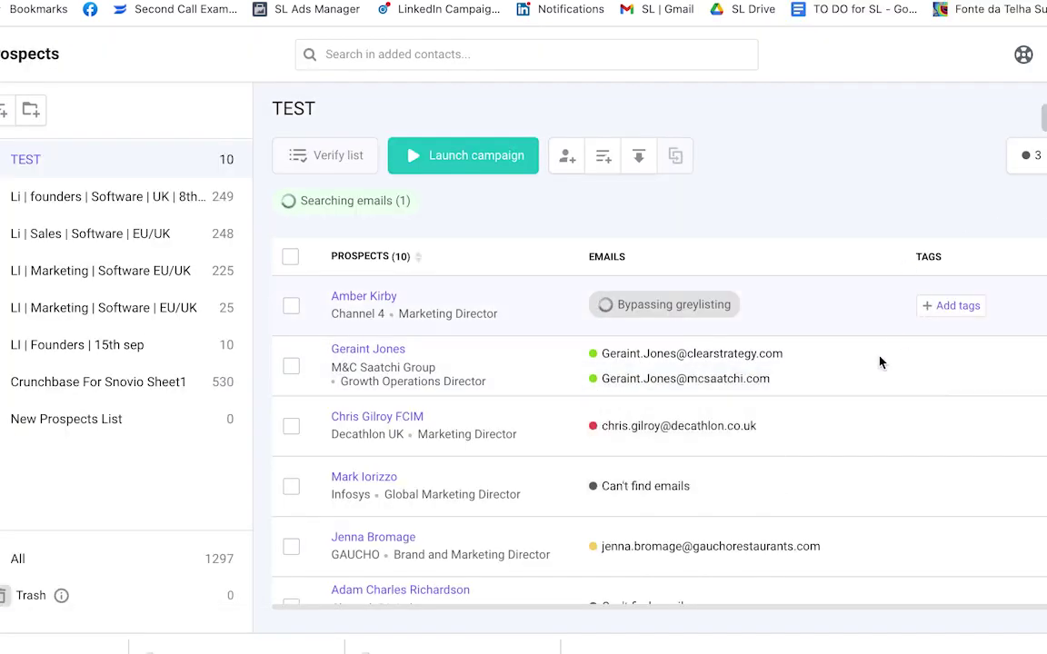
scroll(901, 339, down, 5)
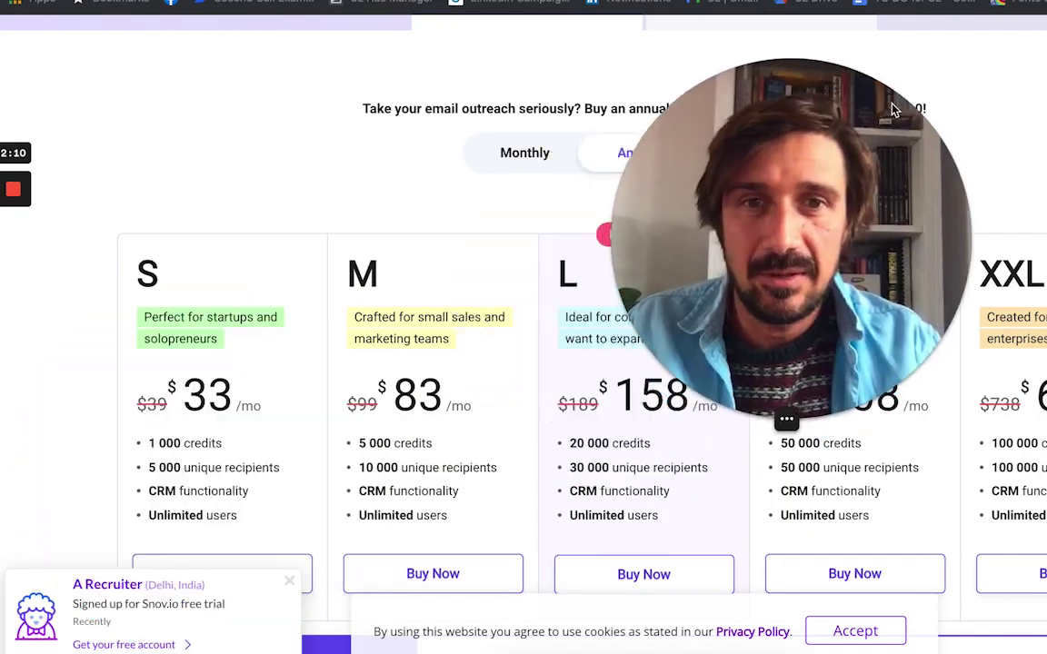
Open GetProspect's pricing page and view the monthly plans for finding emails
drag(893, 109, 753, 26)
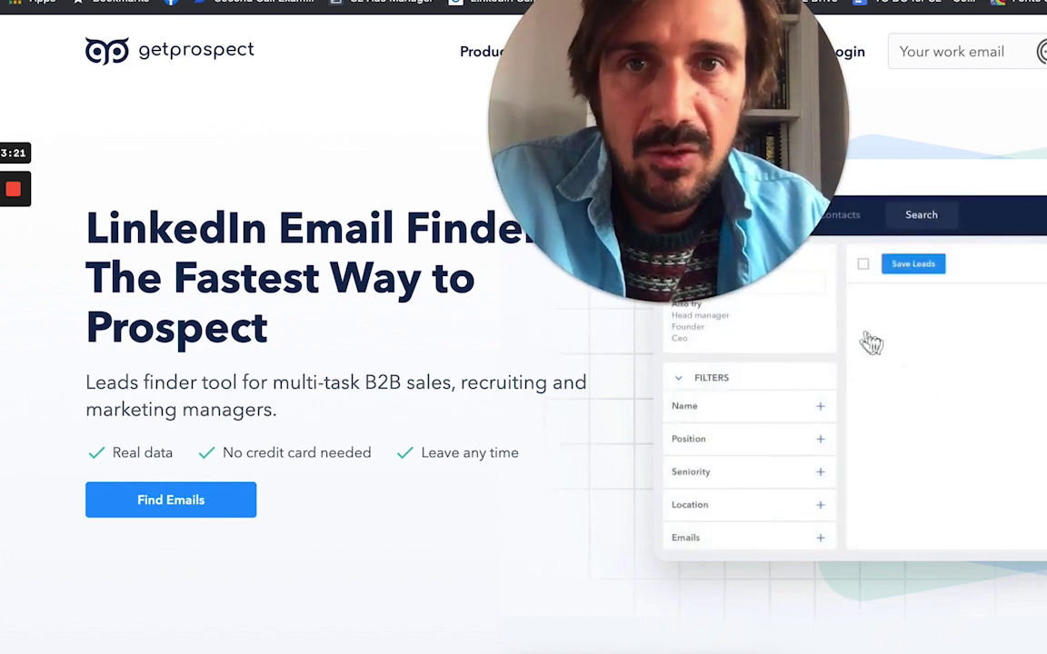
key(super+t)
drag(662, 137, 968, 244)
scroll(289, 307, down, 2)
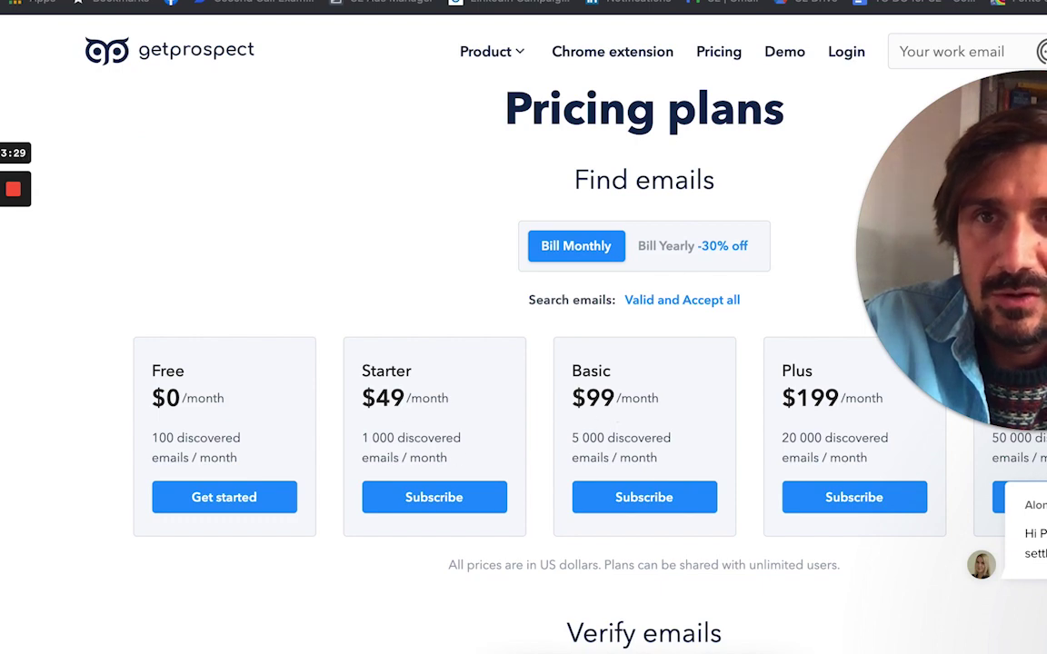
Compare Snov.io's annual plans with GetProspect's monthly plans
key(ctrl+Tab)
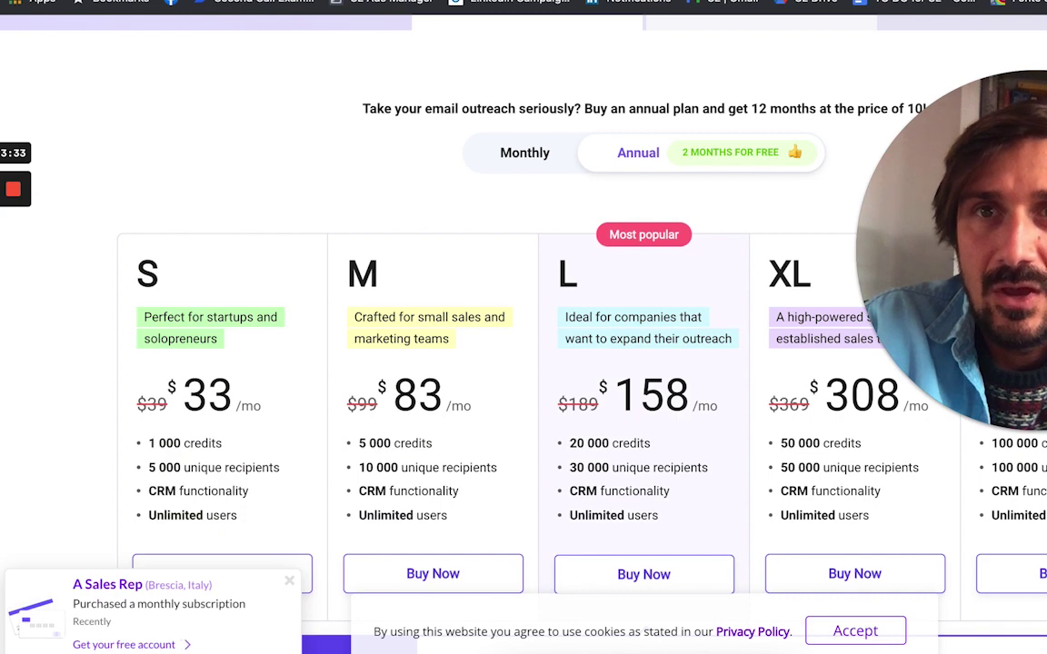
key(ctrl+shift+Tab)
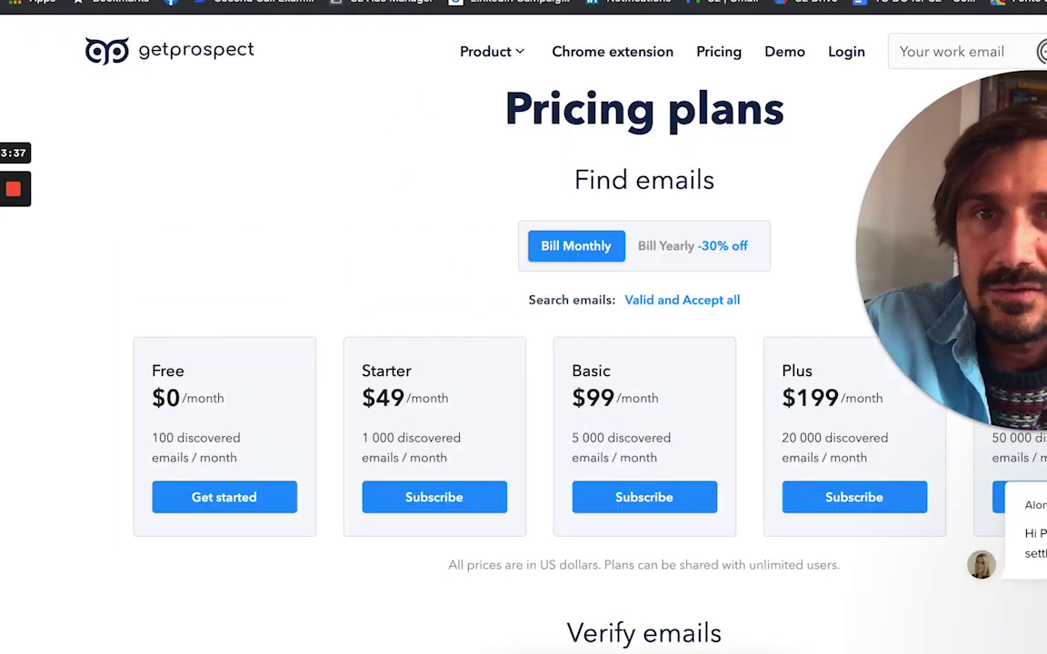
key(ctrl+Tab)
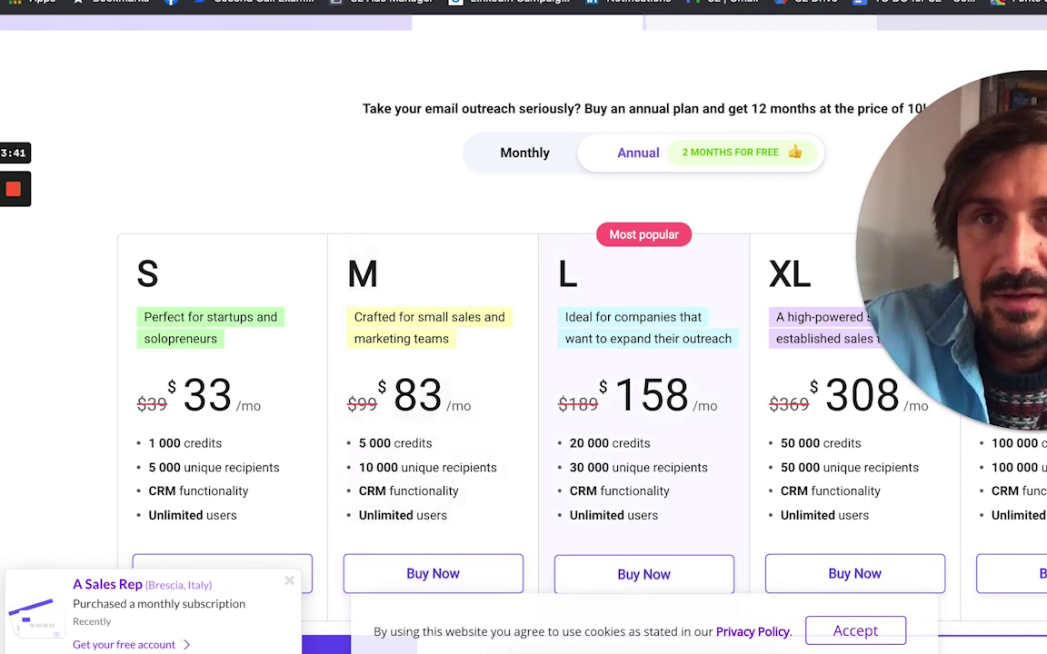
key(ctrl+Tab)
key(ctrl+Tab)
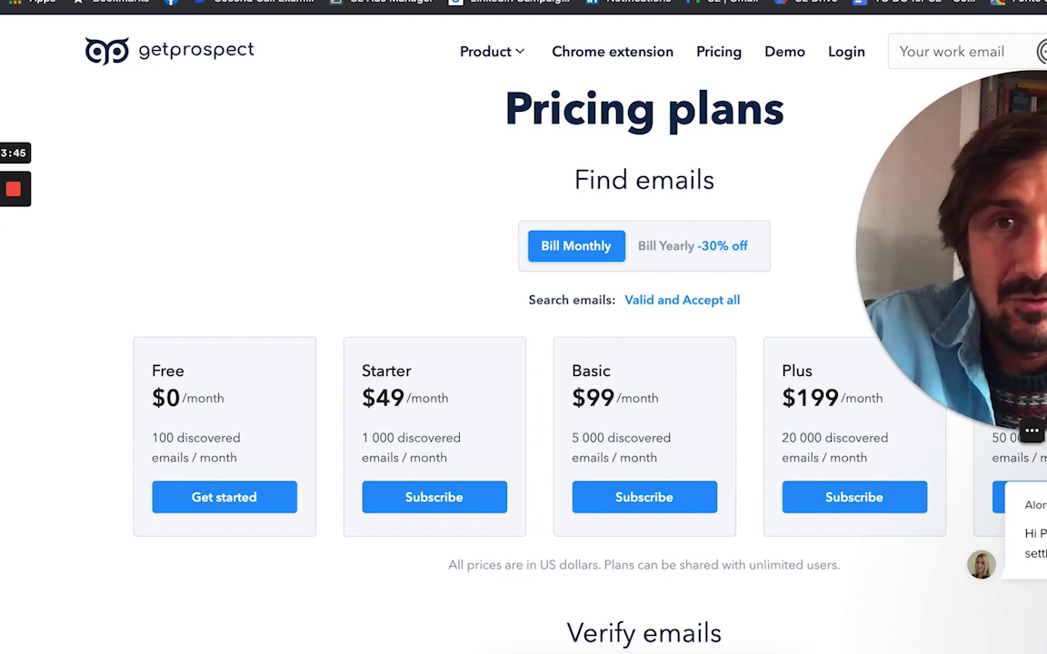
click(962, 182)
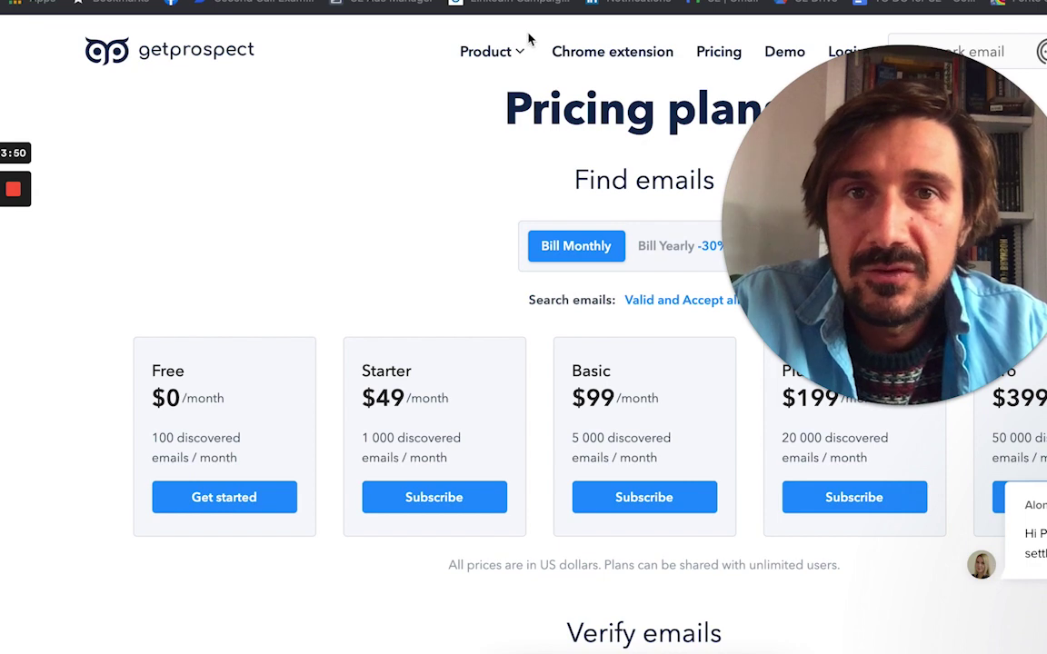
View Hunter's home page, dismiss its Chrome extension offer, and examine the monthly pricing table
key(ctrl+Tab)
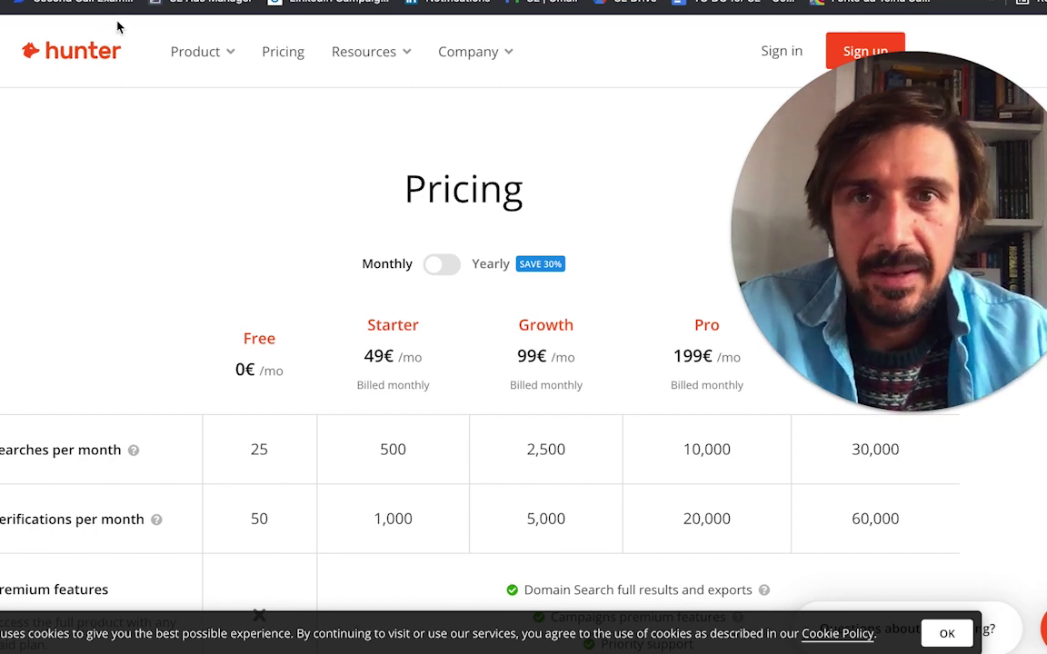
click(102, 36)
mouse_move(151, 146)
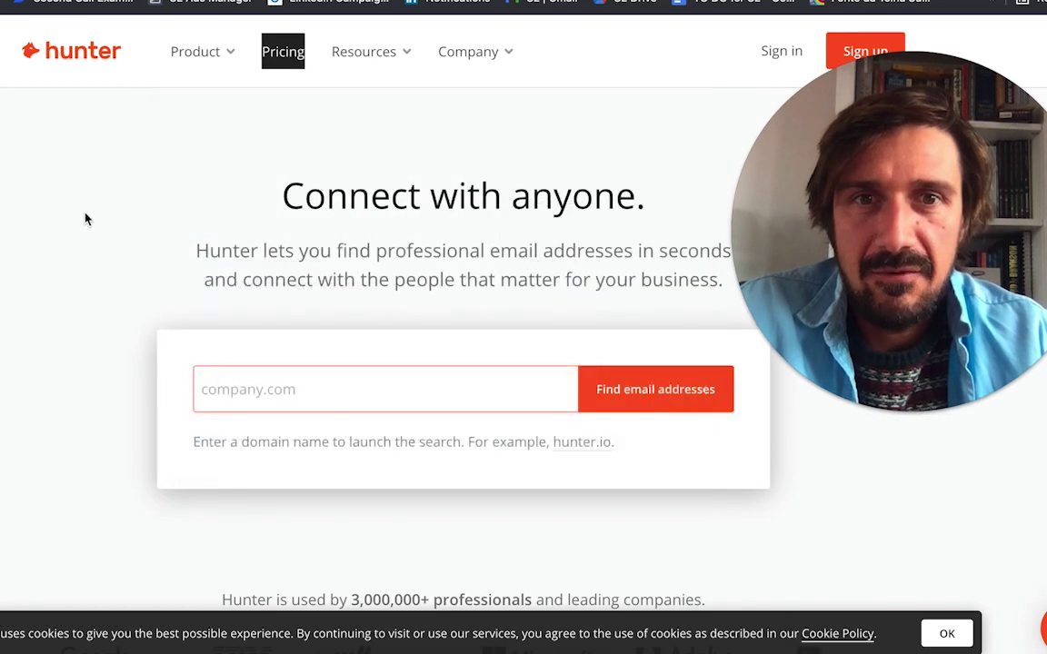
mouse_move(205, 66)
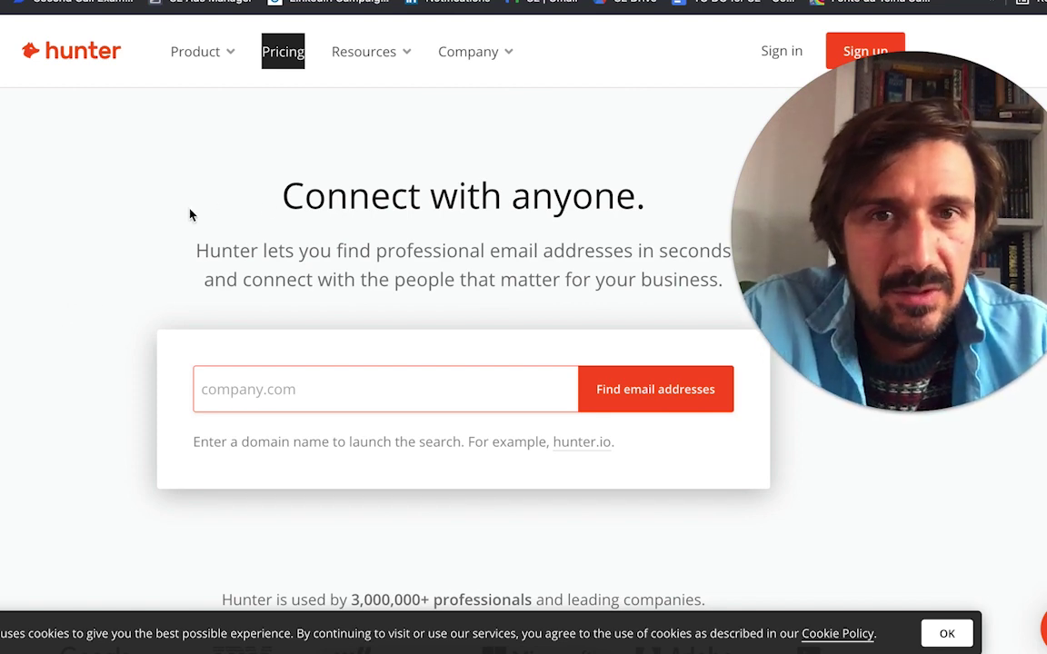
mouse_move(306, 9)
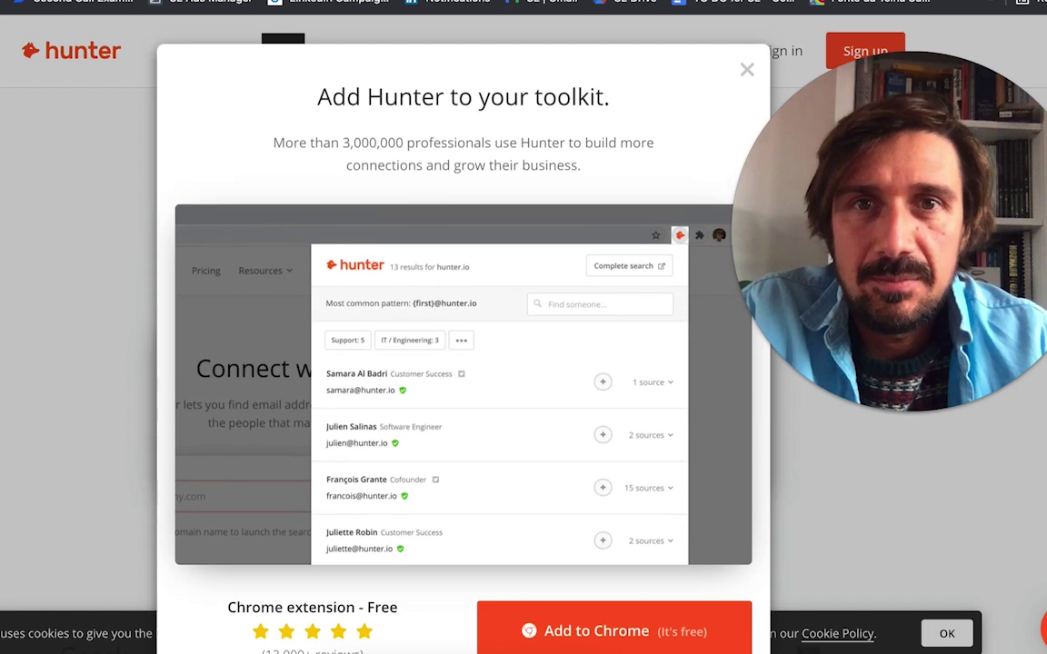
click(746, 68)
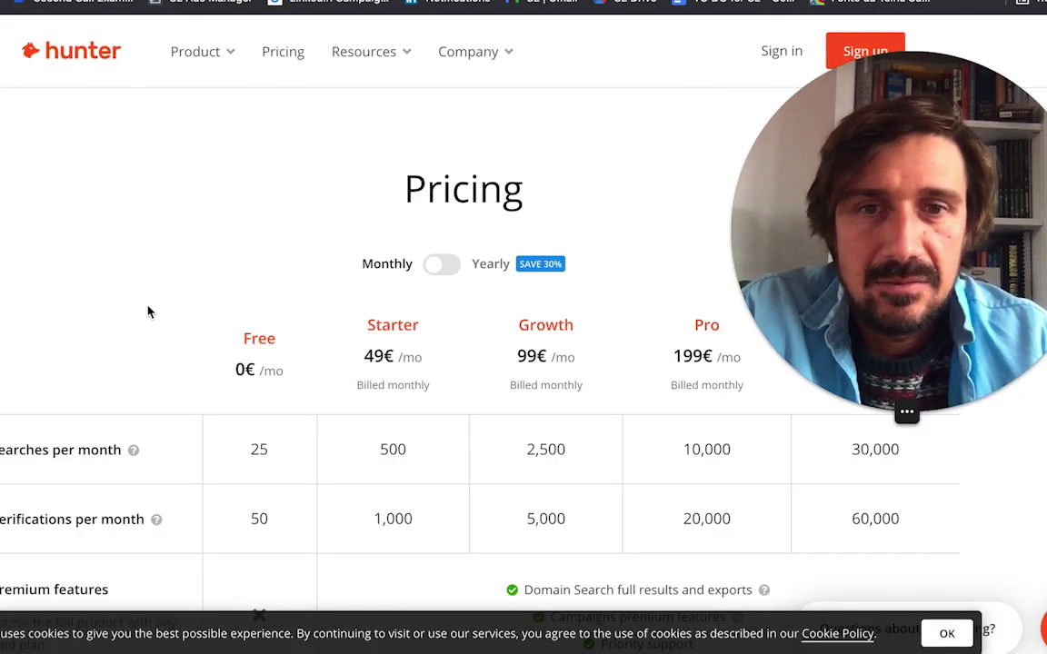
scroll(148, 311, down, 1)
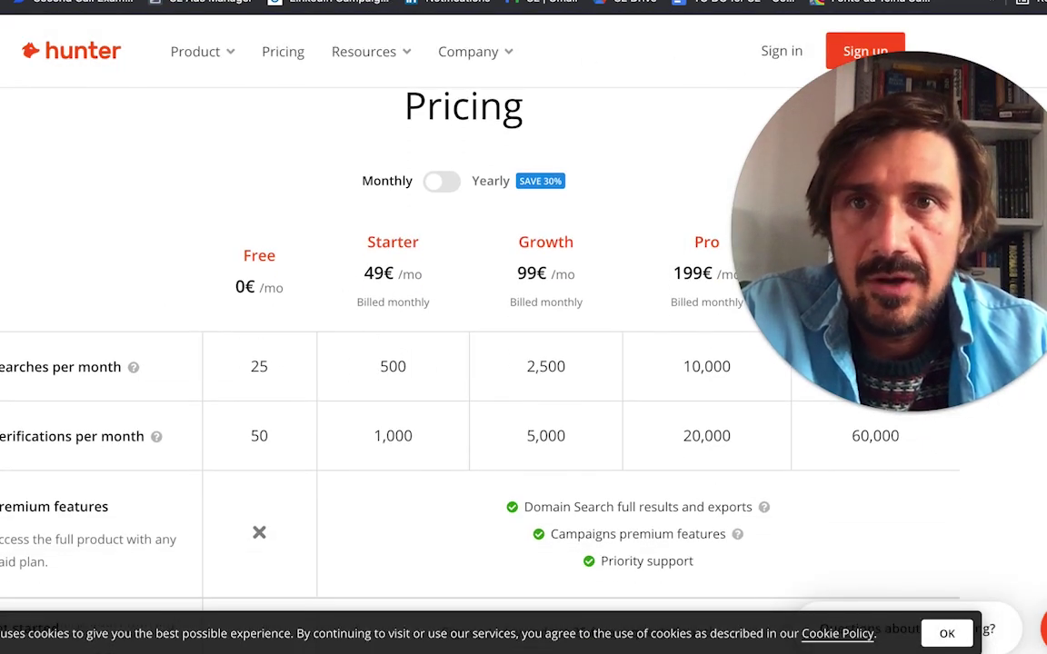
Compare Snov.io's annual plans with Hunter's monthly searches, verifications and premium features
click(127, 3)
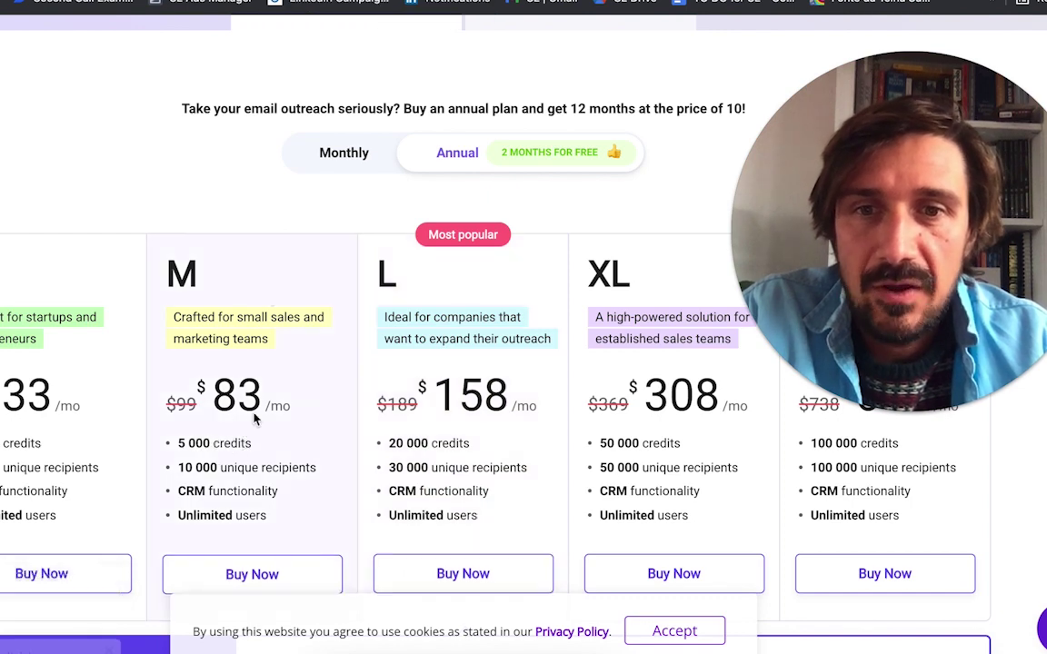
click(351, 2)
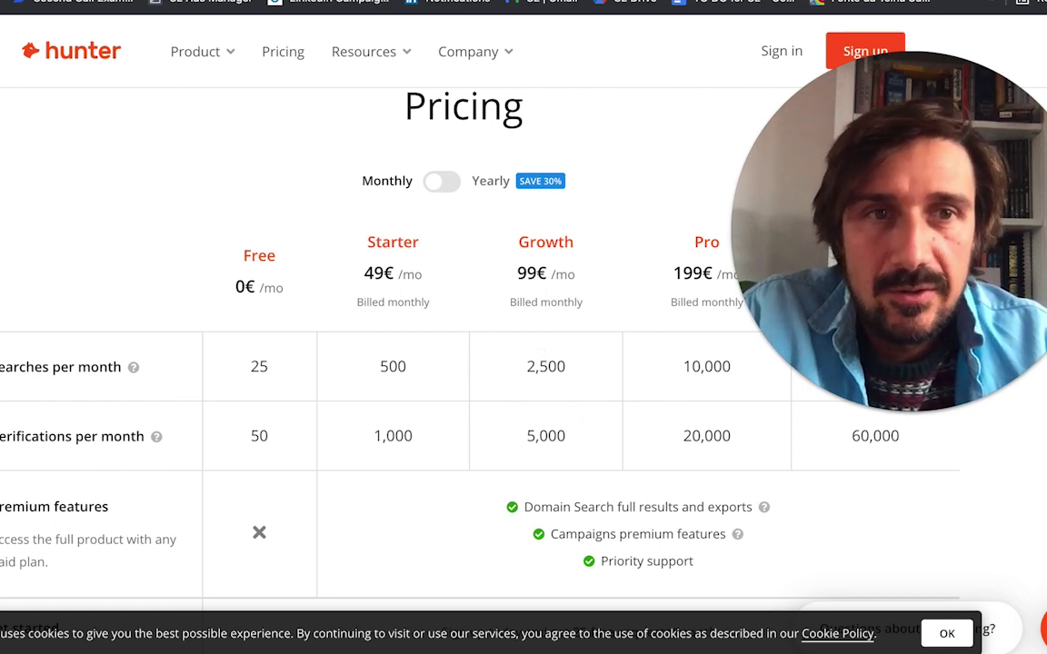
scroll(43, 332, down, 3)
scroll(42, 332, up, 2)
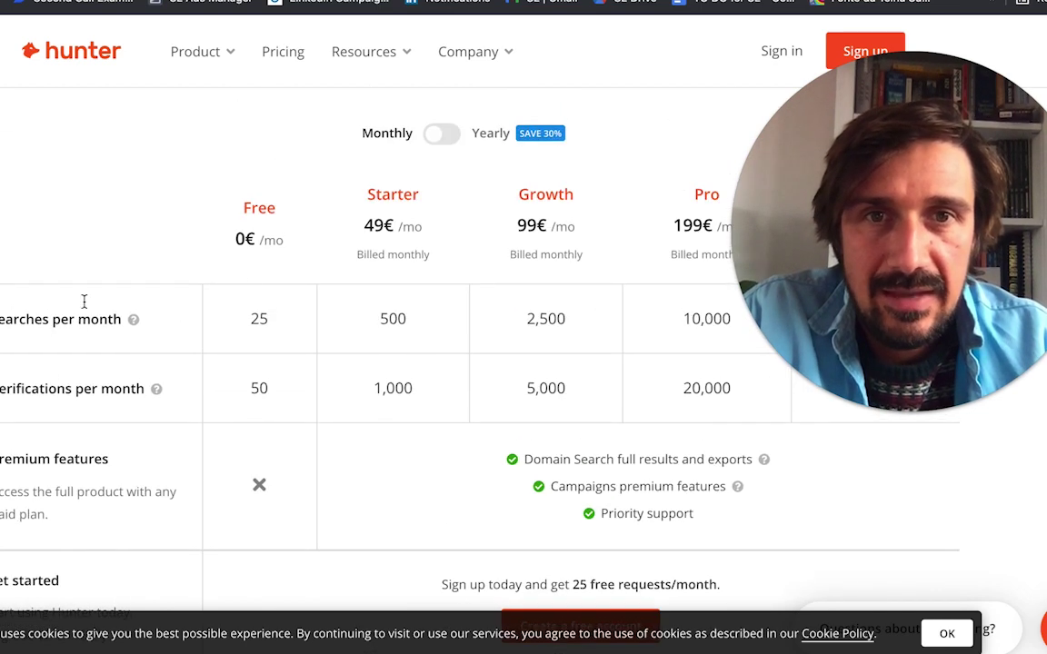